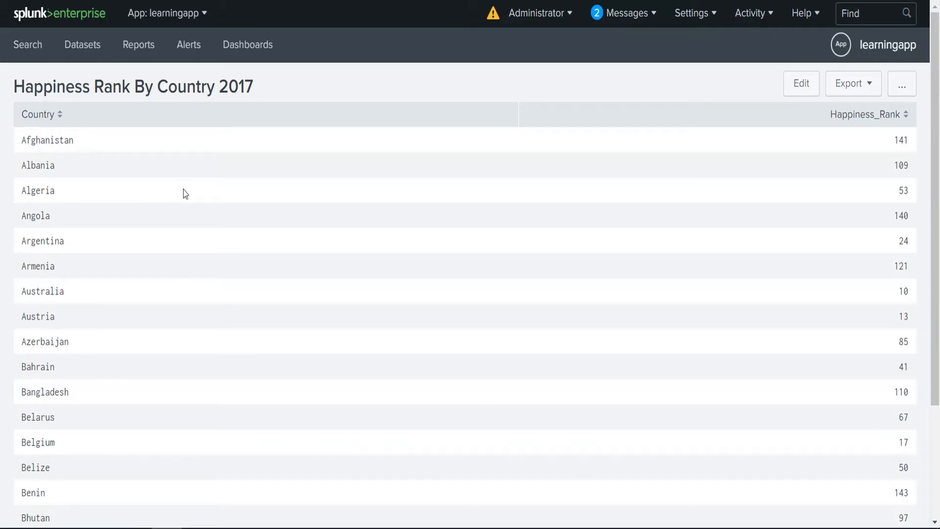
Put the Happiness Rank By Country 2017 dashboard into edit mode and add a dropdown input.
left_click(793, 90)
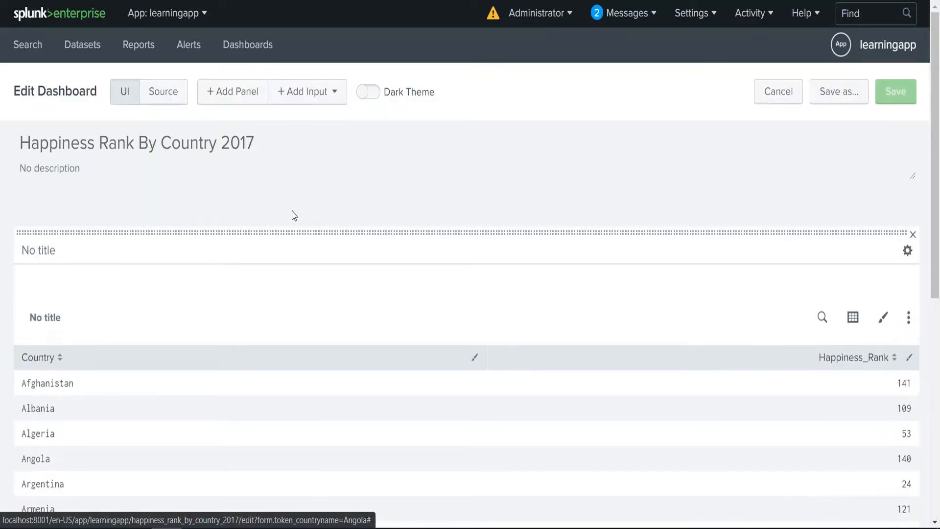
left_click(335, 95)
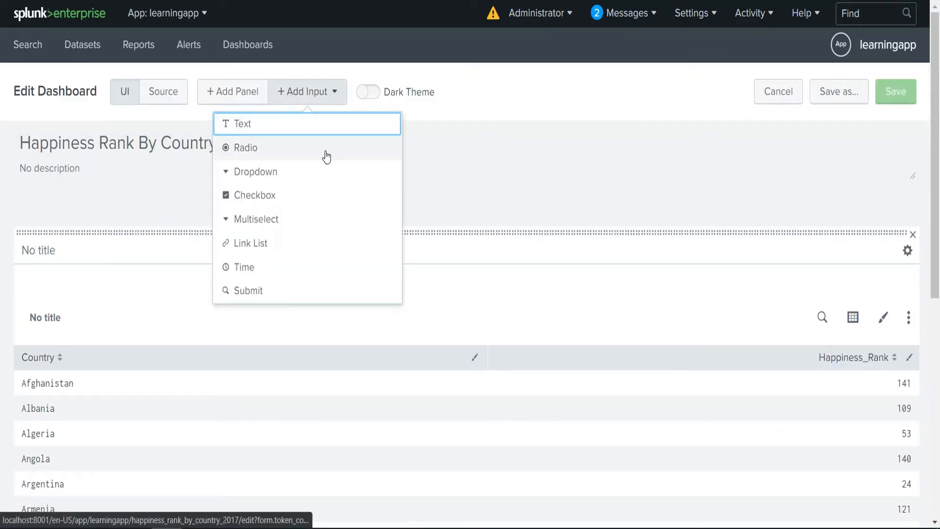
left_click(271, 180)
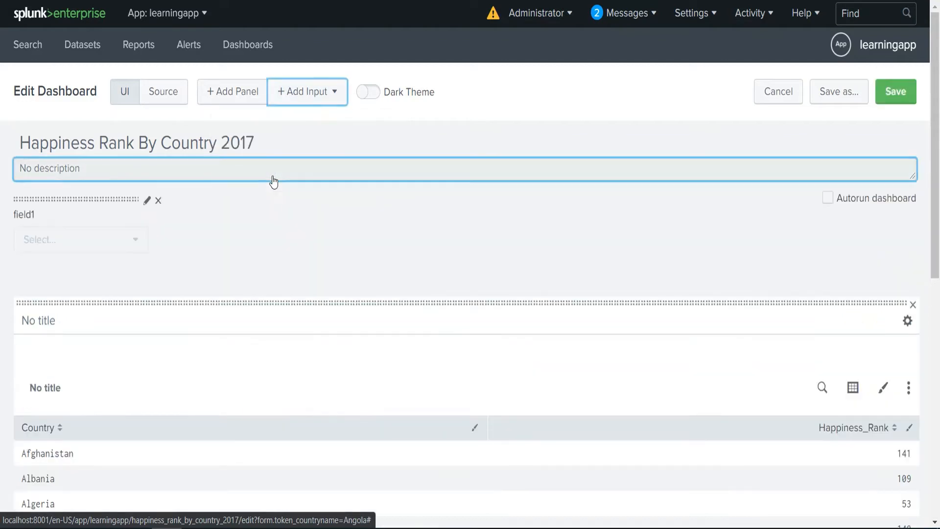
left_click(270, 241)
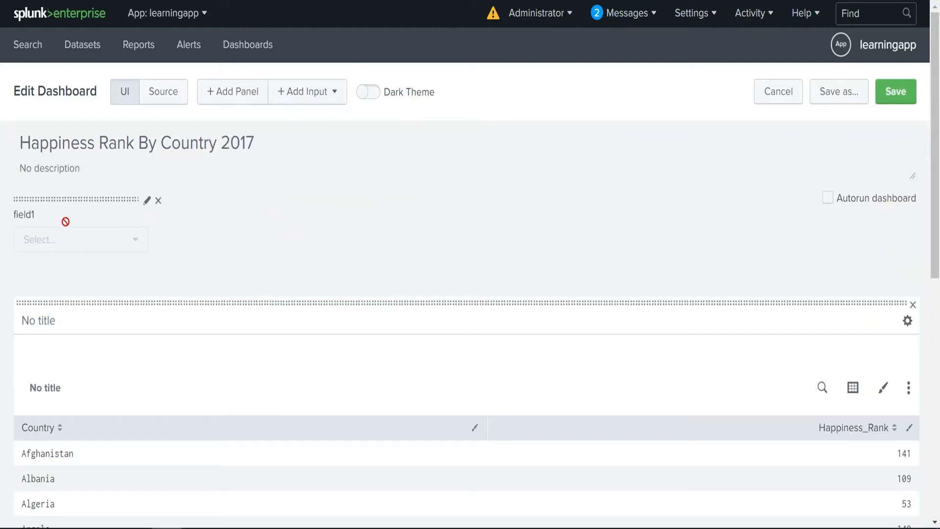
In the new dropdown input's settings, enter the label Choose Country and name the token token_countryname.
left_click(147, 210)
left_click_drag(245, 120, 162, 119)
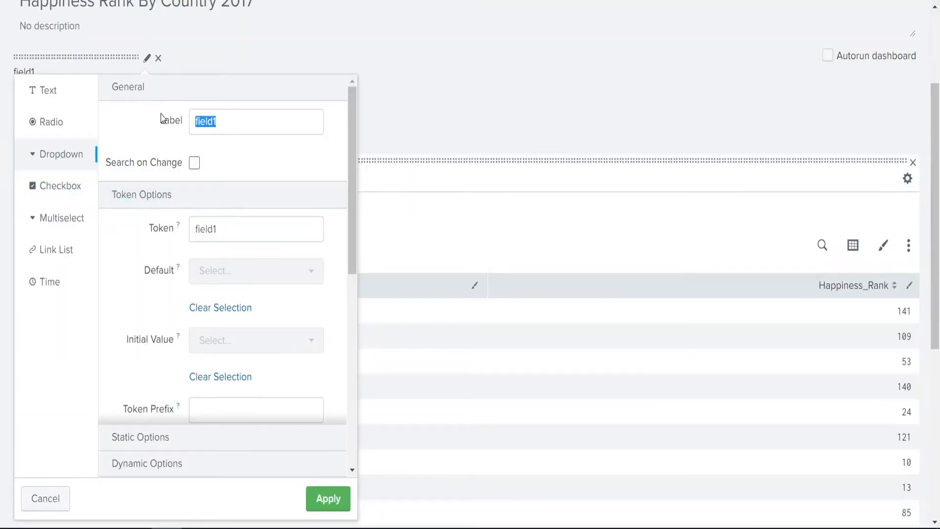
type("Choose Co")
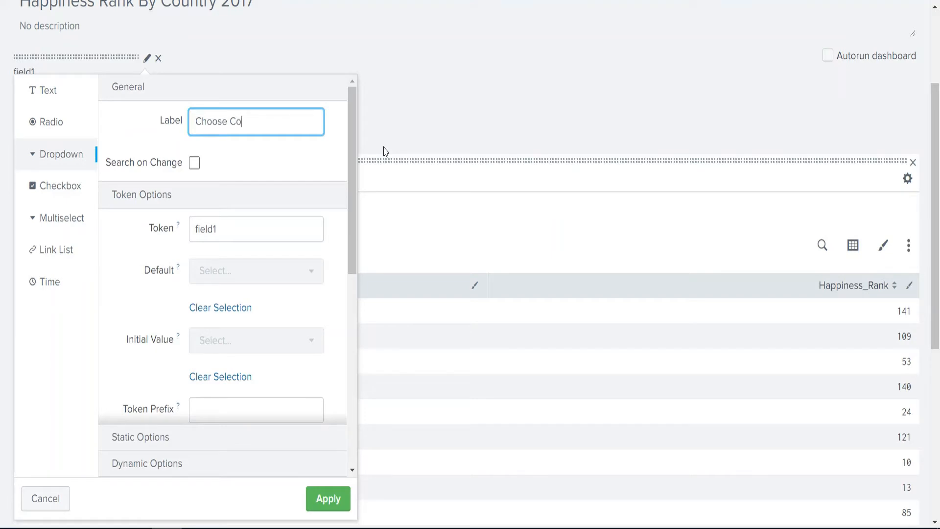
type("untry")
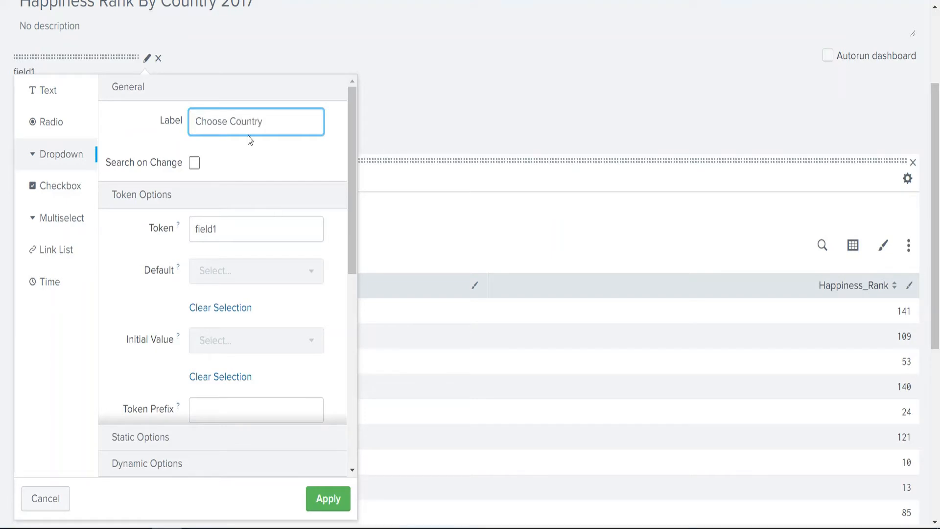
left_click(262, 234)
double_click(266, 234)
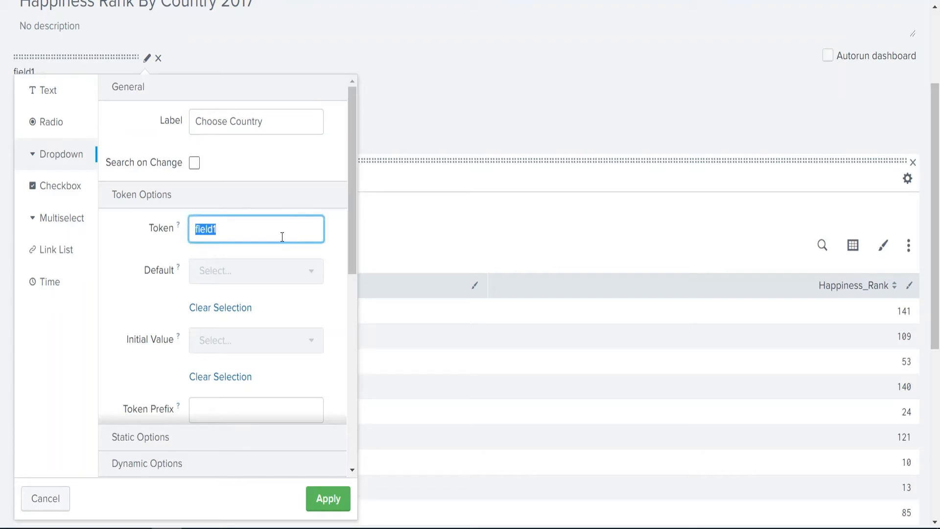
type("token_cou")
type("ntryname")
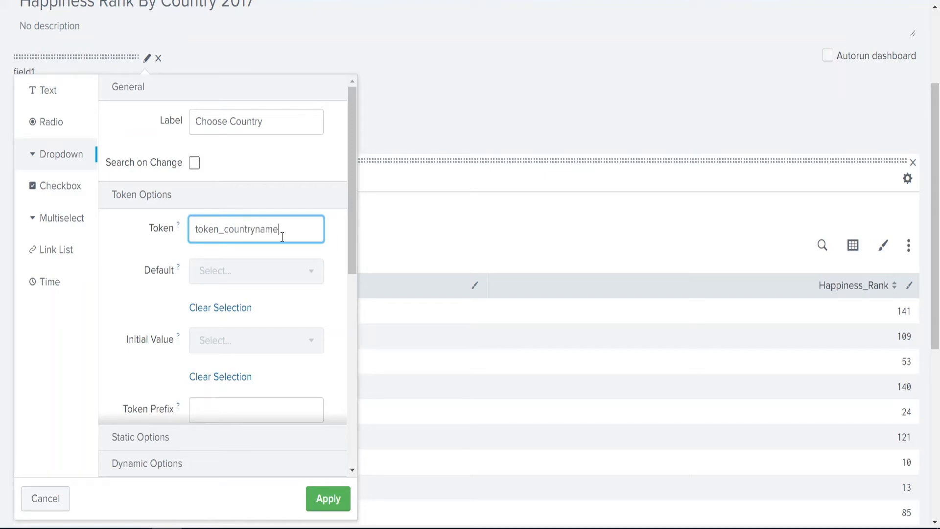
left_click_drag(299, 227, 179, 229)
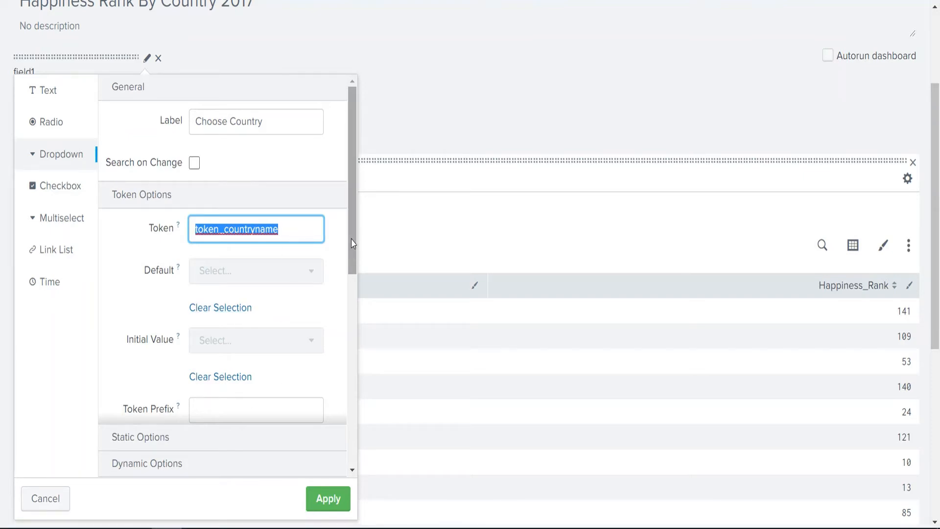
Look over the dropdown's default, initial value, token prefix and suffix settings and the static name and value options.
left_click_drag(353, 245, 354, 260)
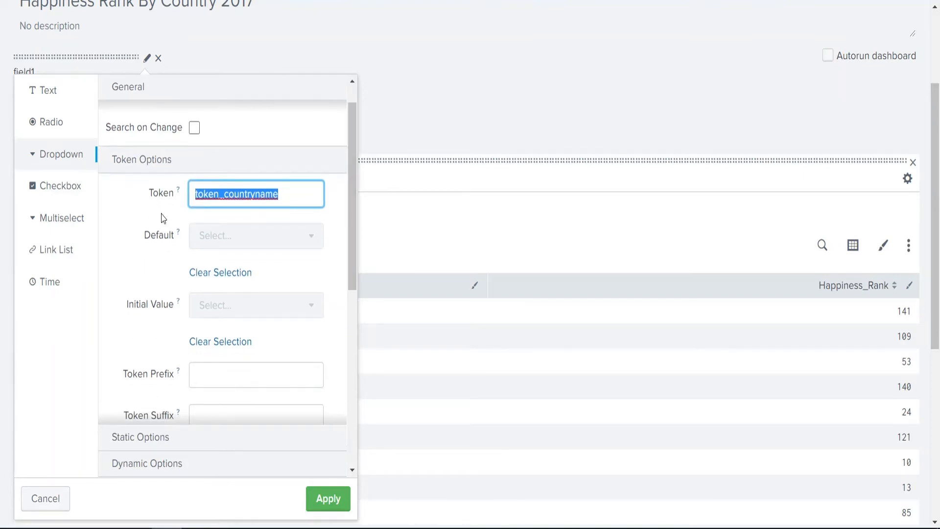
scroll(356, 245, "down", 3)
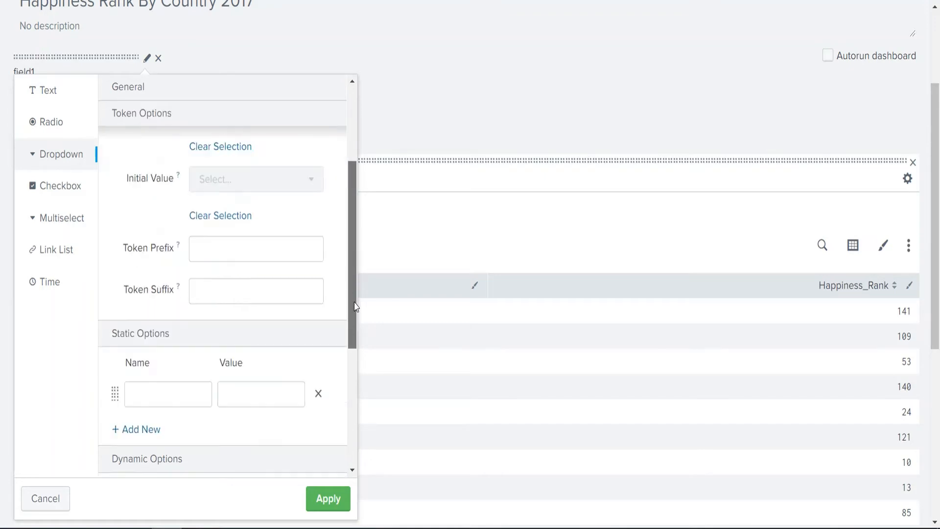
scroll(357, 245, "up", 3)
scroll(356, 247, "down", 3)
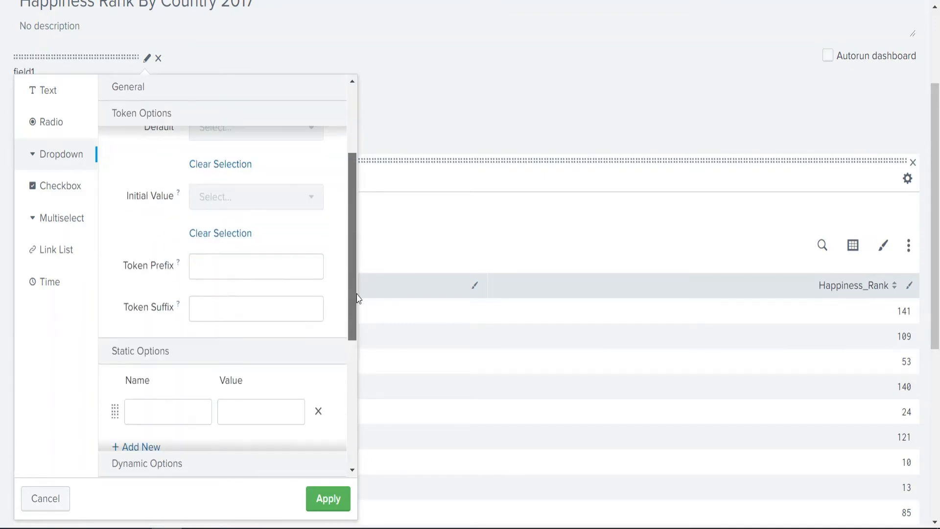
left_click(289, 266)
scroll(298, 308, "down", 3)
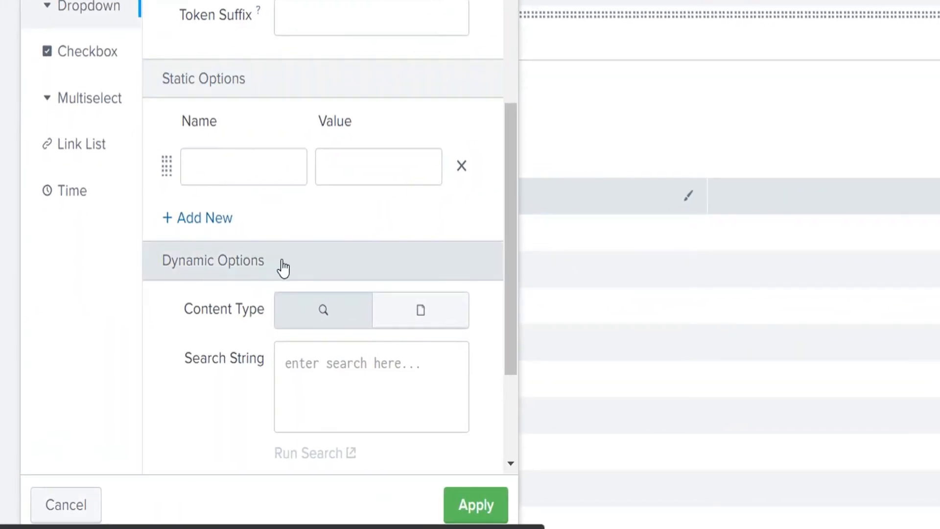
left_click(249, 172)
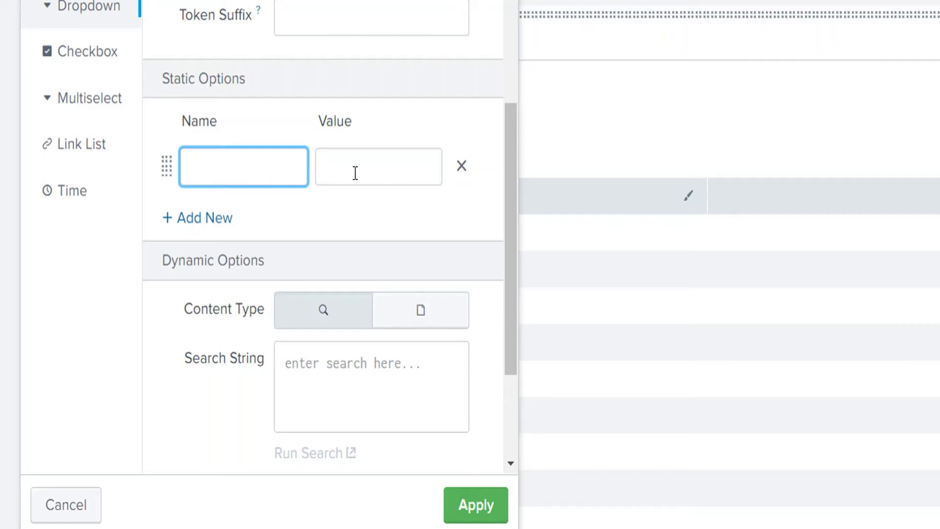
left_click(355, 172)
left_click(256, 172)
Populate the dropdown dynamically with the search index="index_learningapp" | stats count by Country over All time.
scroll(289, 215, "down", 2)
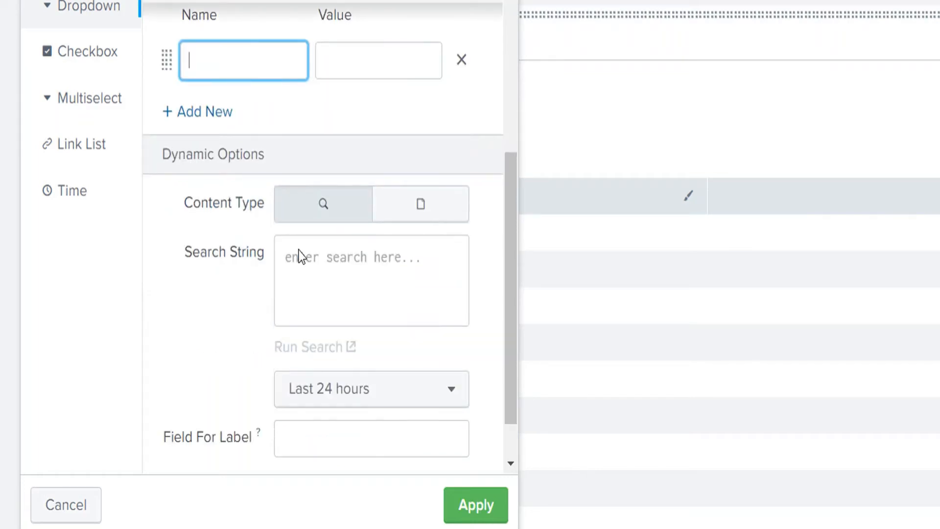
left_click(395, 263)
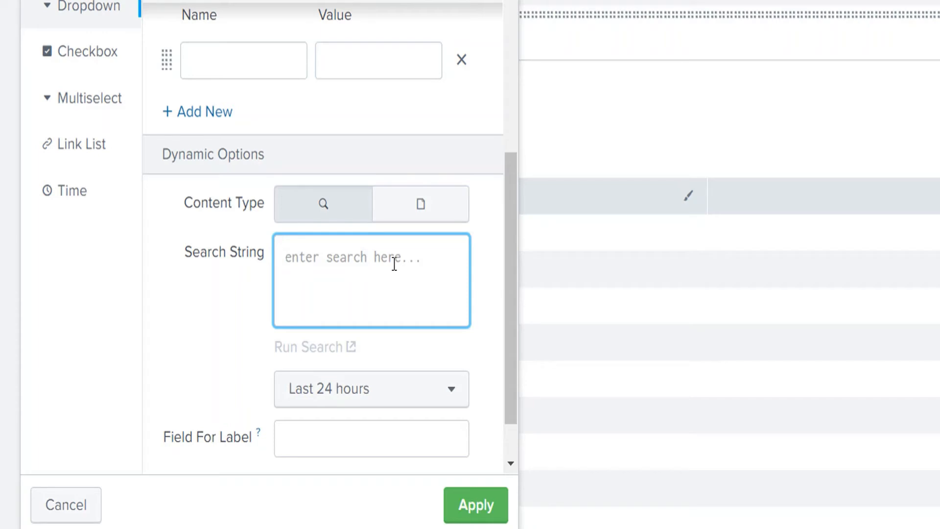
type("index=")
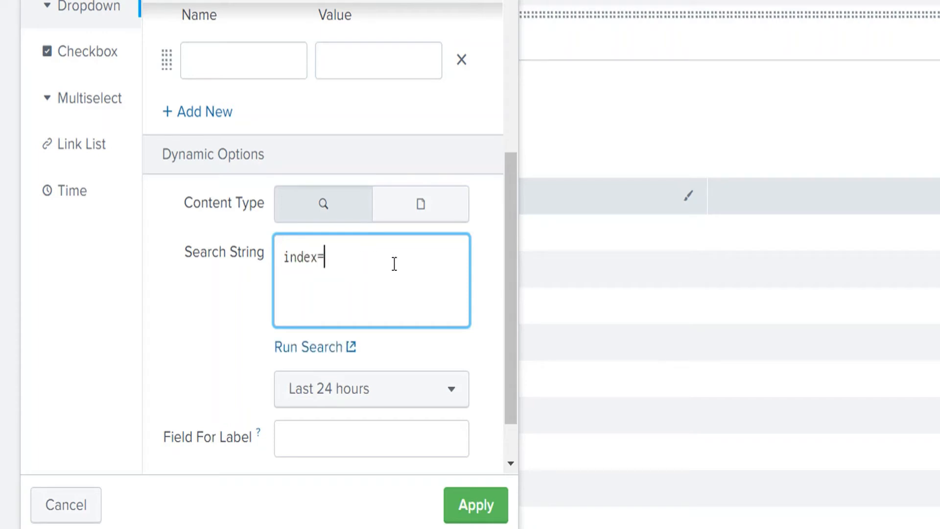
type("\"\"")
type("index")
type("_learnin")
type("gapp")
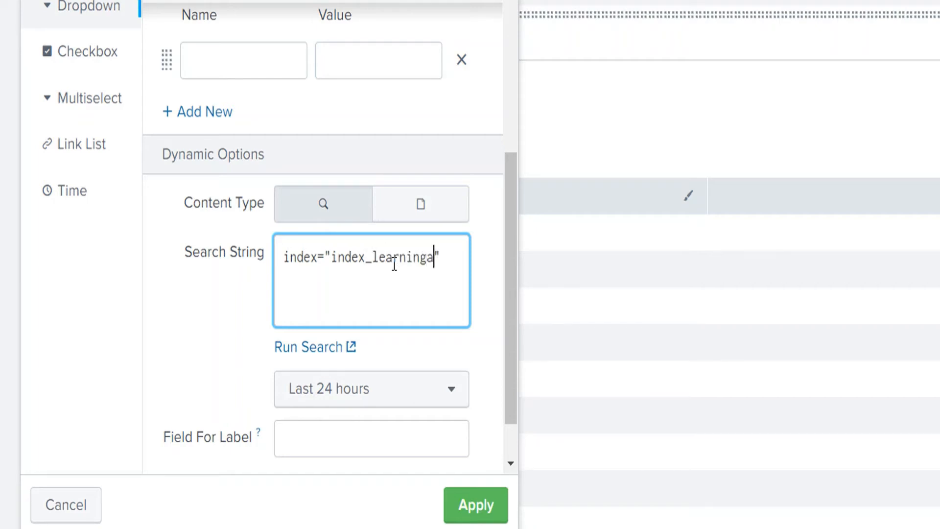
type(" | stats c")
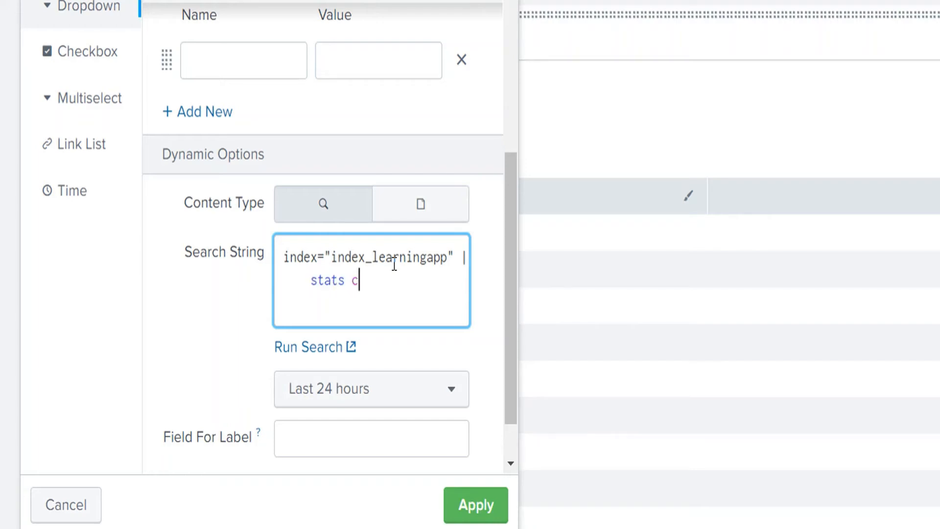
type("ount by Country")
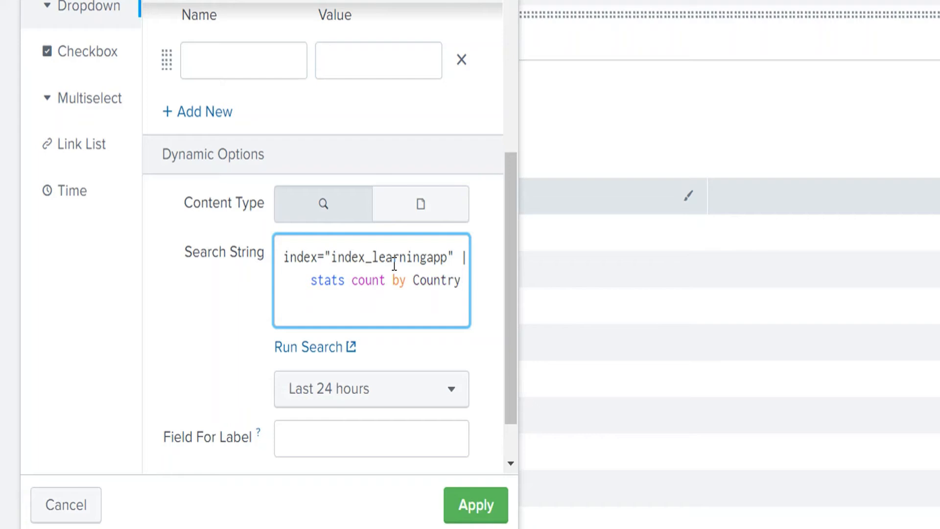
double_click(433, 285)
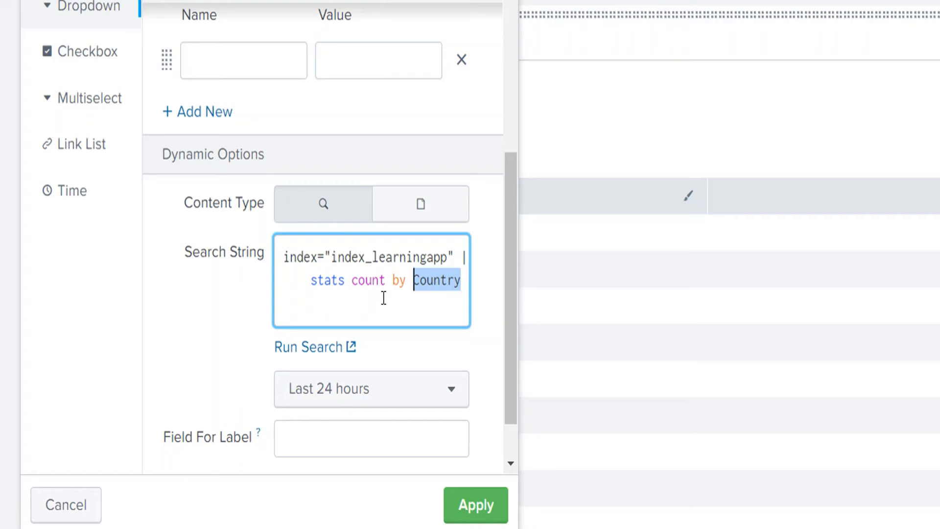
left_click(390, 386)
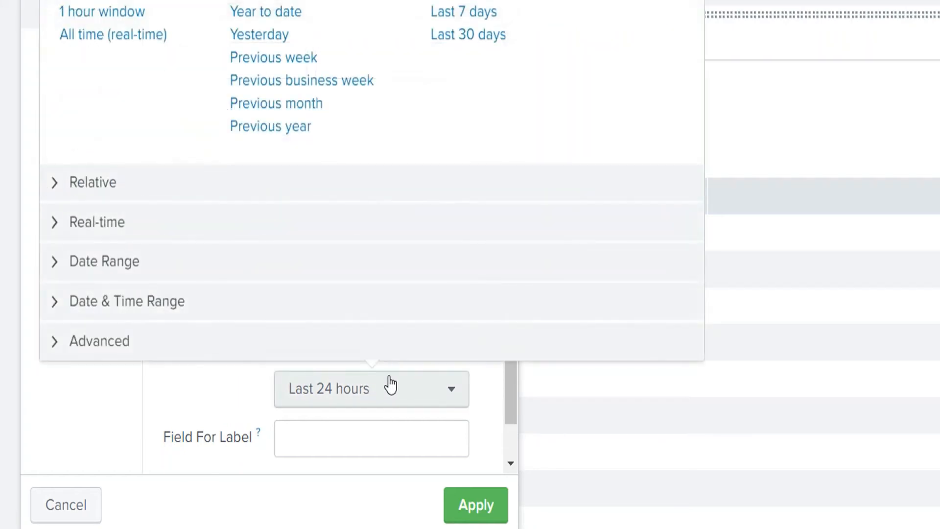
left_click(580, 1)
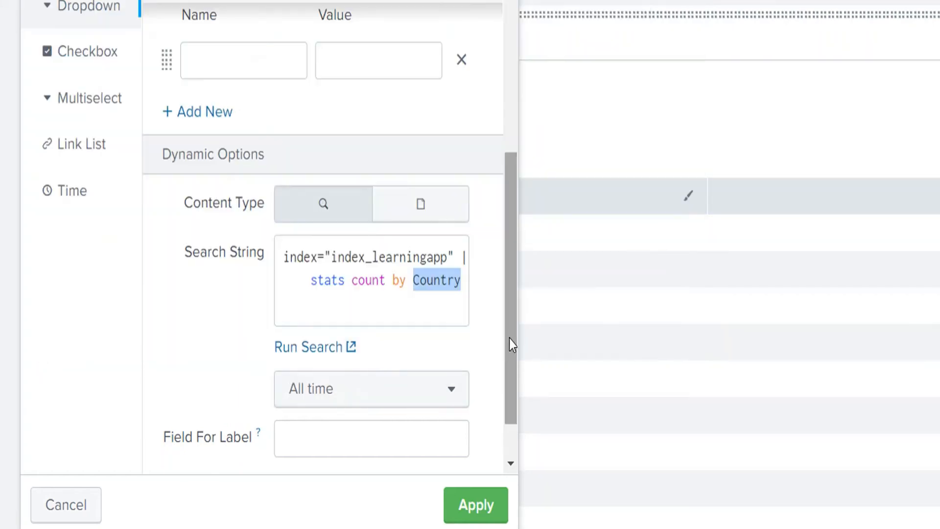
Use Country as both the field for label and the field for value, then apply the dropdown input settings.
left_click_drag(509, 340, 515, 392)
left_click(375, 384)
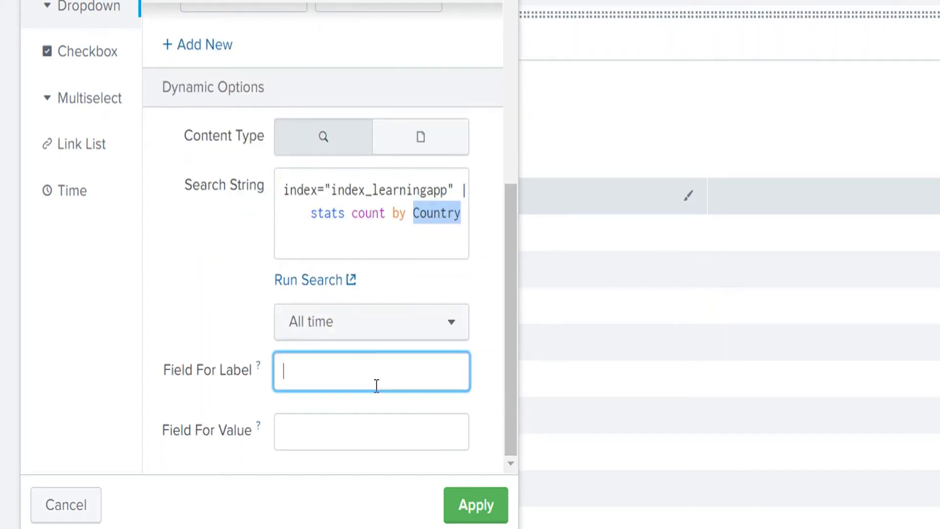
type("Country")
double_click(305, 376)
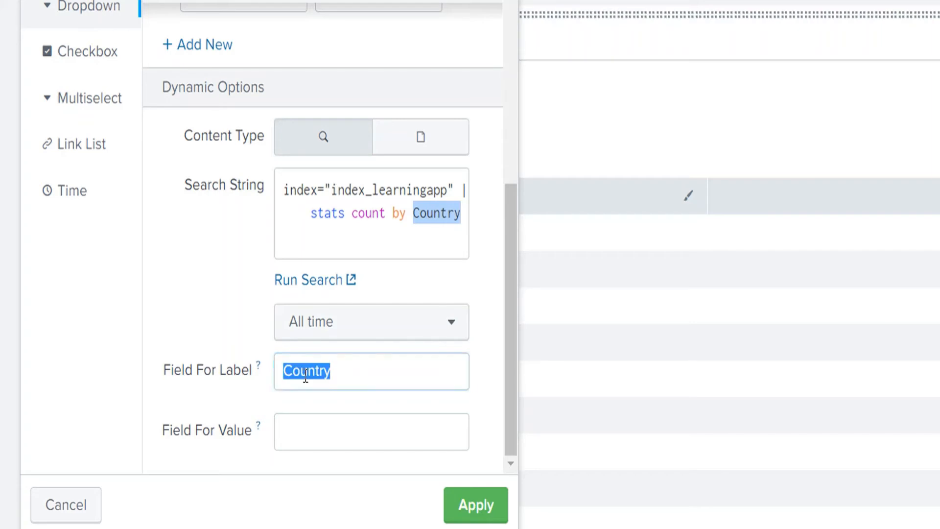
left_click(340, 422)
type("Country")
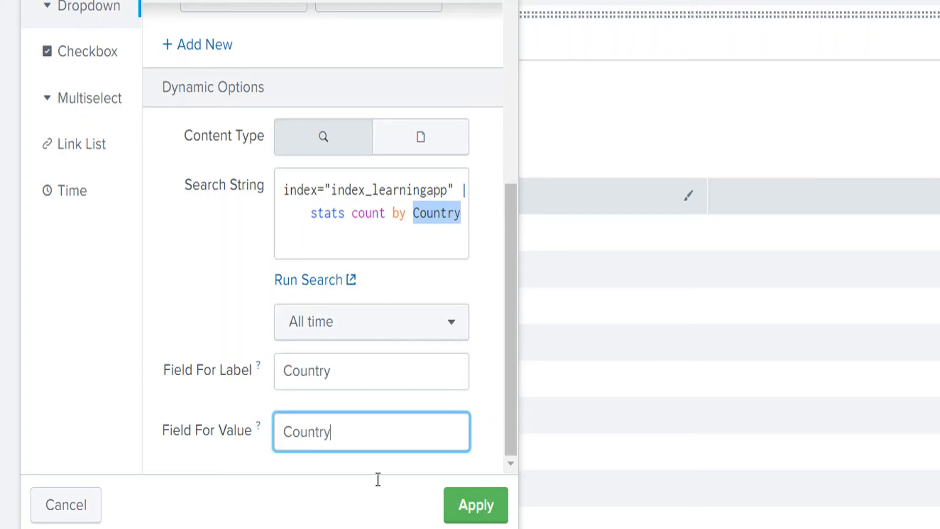
left_click(480, 509)
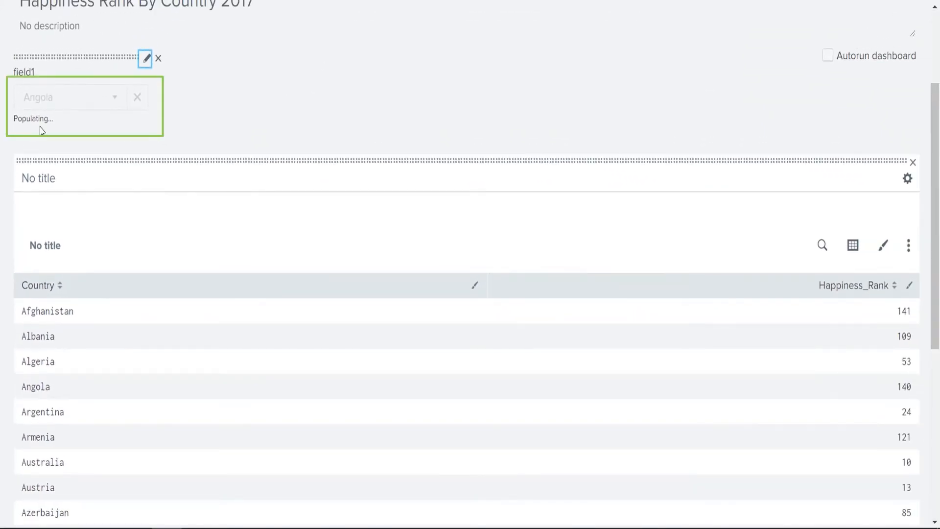
left_click(85, 108)
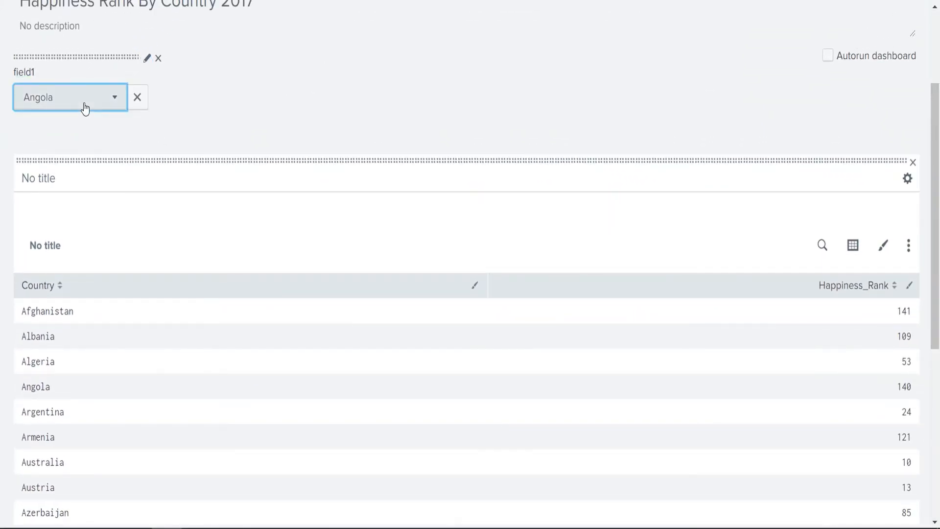
left_click(288, 99)
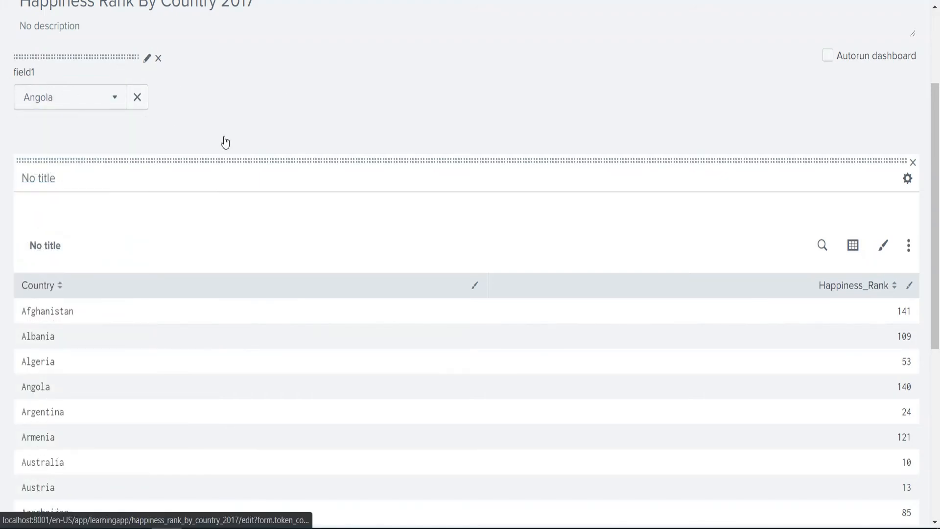
Change the dropdown input's label to Choose Country and apply the change.
left_click(147, 58)
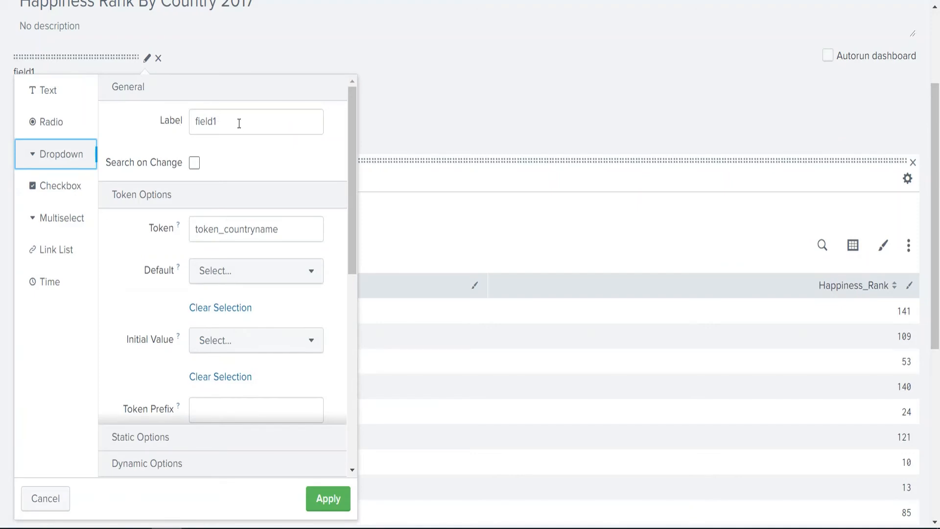
left_click_drag(237, 121, 158, 115)
type("Chhos")
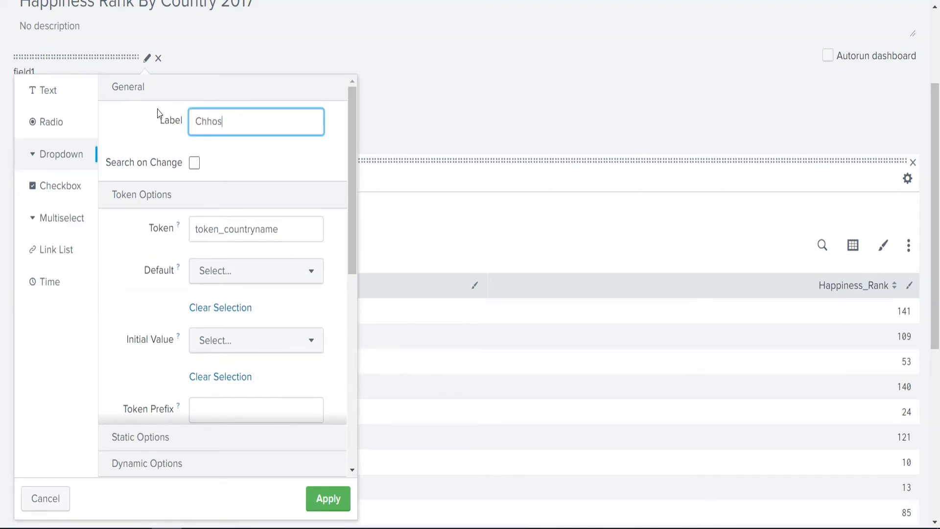
type("oose Country")
left_click(327, 499)
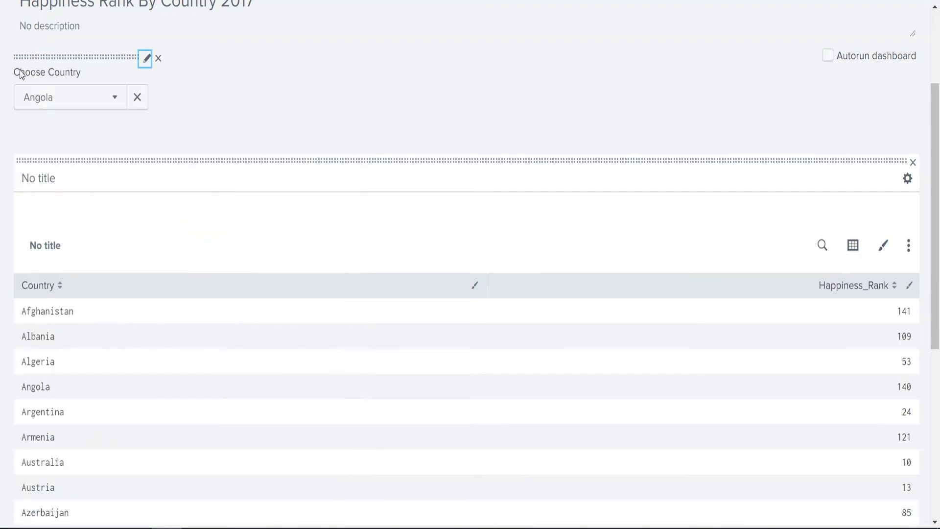
Look through the country options in the Choose Country dropdown and save the dashboard.
left_click(68, 110)
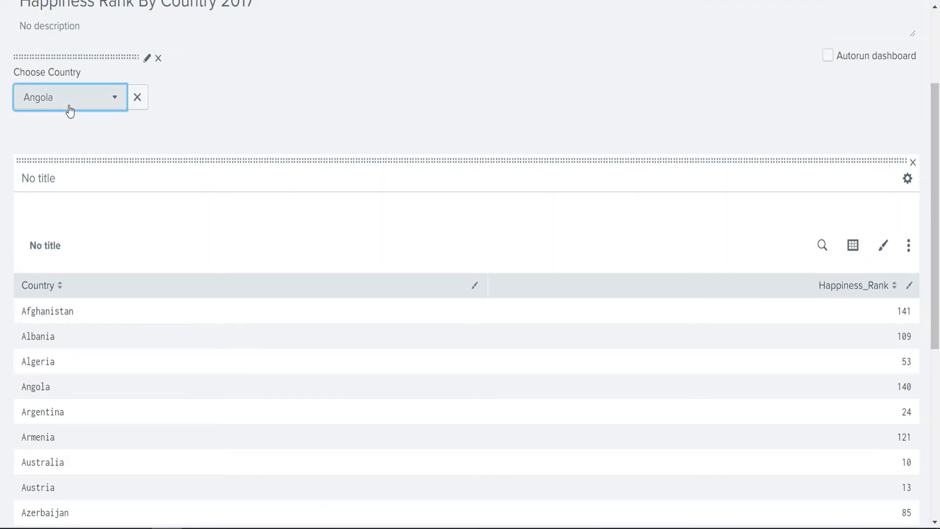
left_click(111, 115)
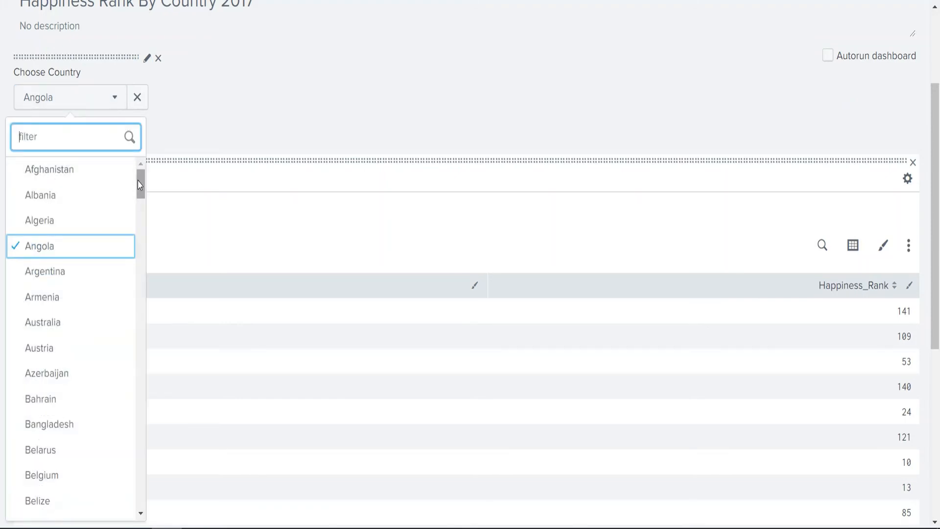
left_click_drag(142, 188, 132, 170)
left_click(489, 63)
scroll(844, 57, "up", 3)
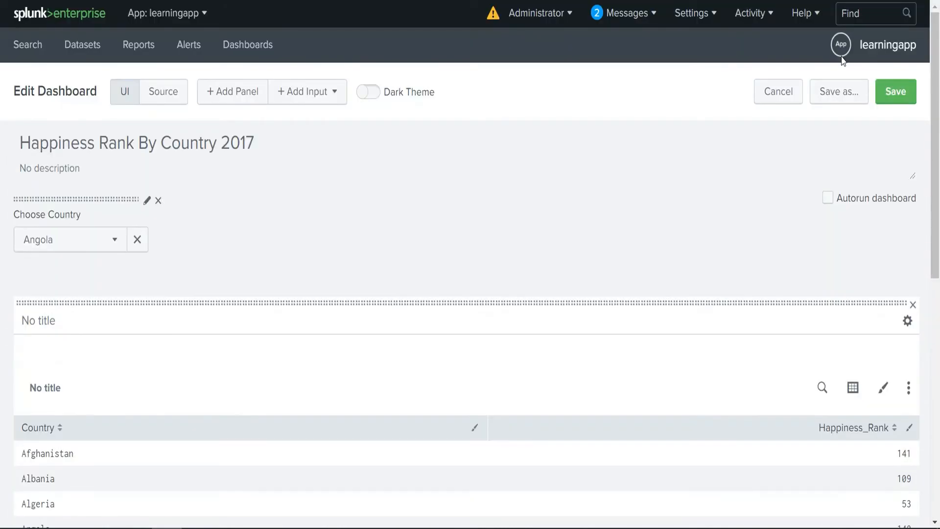
left_click(896, 97)
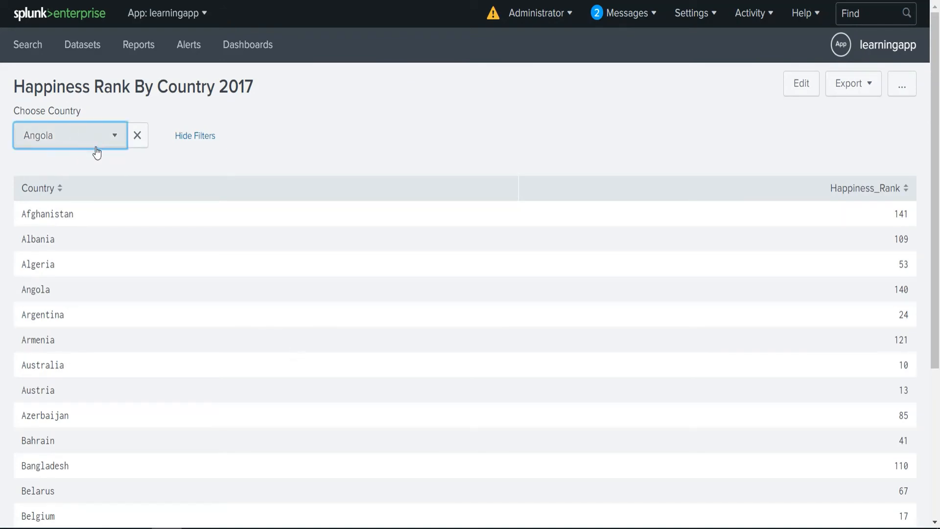
Check the Choose Country list on the saved dashboard and reload the dashboard.
left_click(100, 145)
left_click(89, 225)
left_click(96, 138)
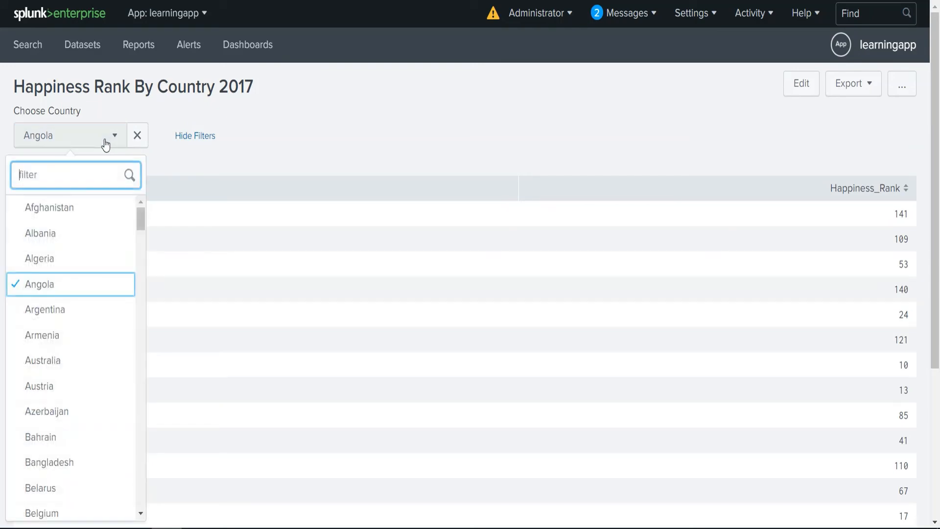
left_click(156, 190)
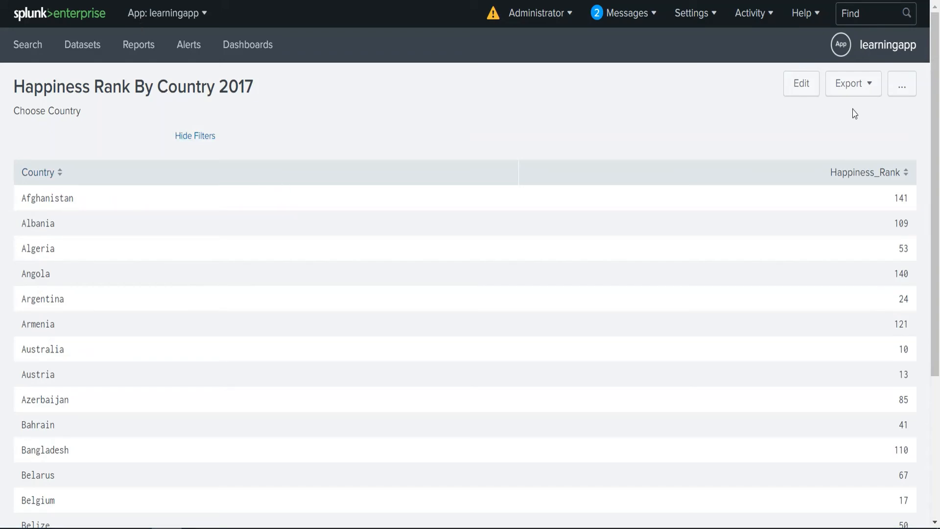
key("F5")
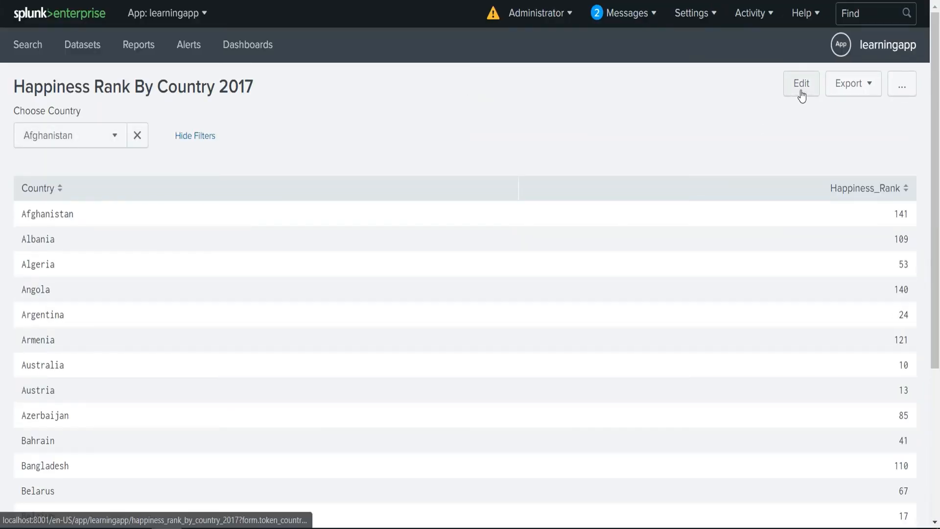
Insert $token_countryname$ before the stats command in the table panel's search string, apply the change and save the dashboard.
left_click(801, 84)
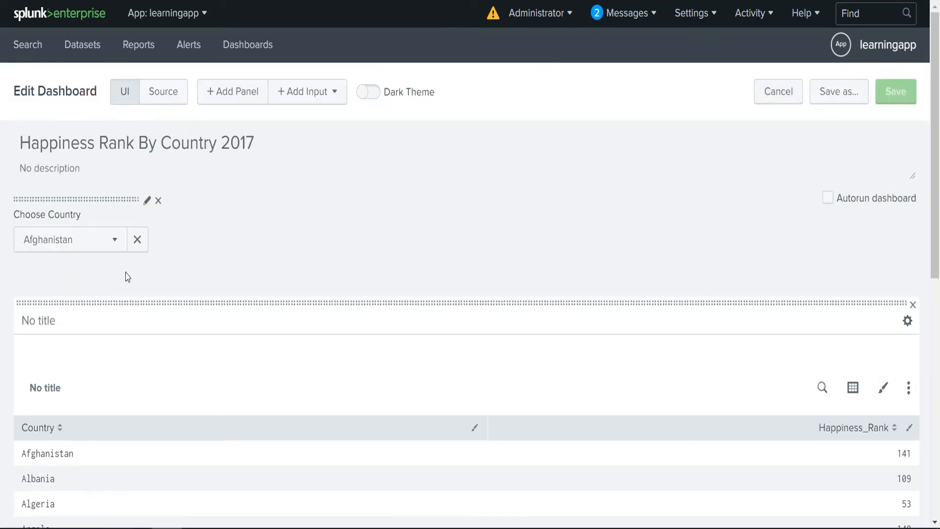
left_click(824, 391)
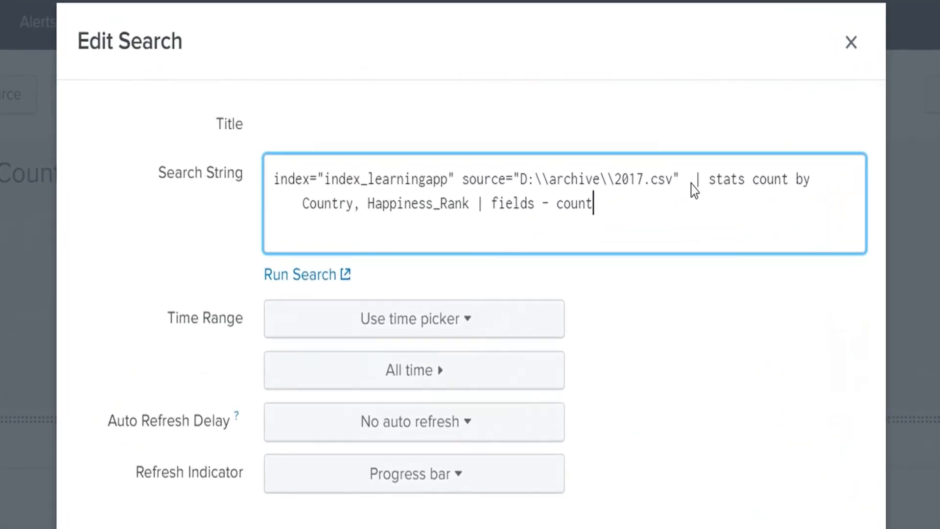
left_click(692, 184)
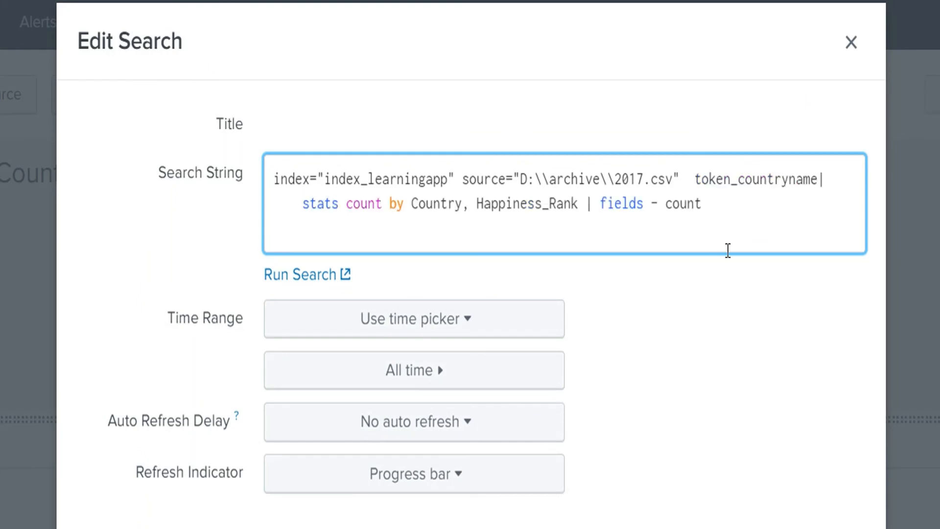
type("$")
left_click(693, 182)
type("$")
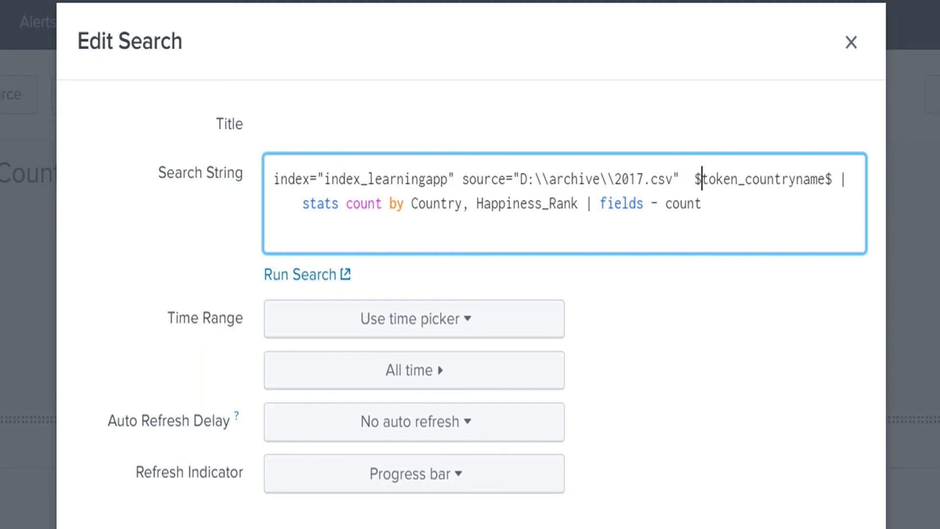
left_click(839, 527)
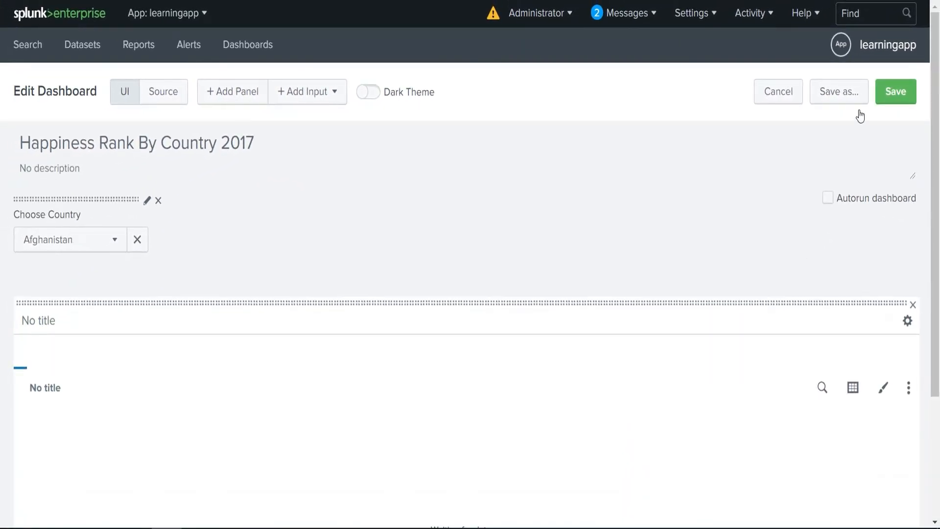
mouse_move(228, 527)
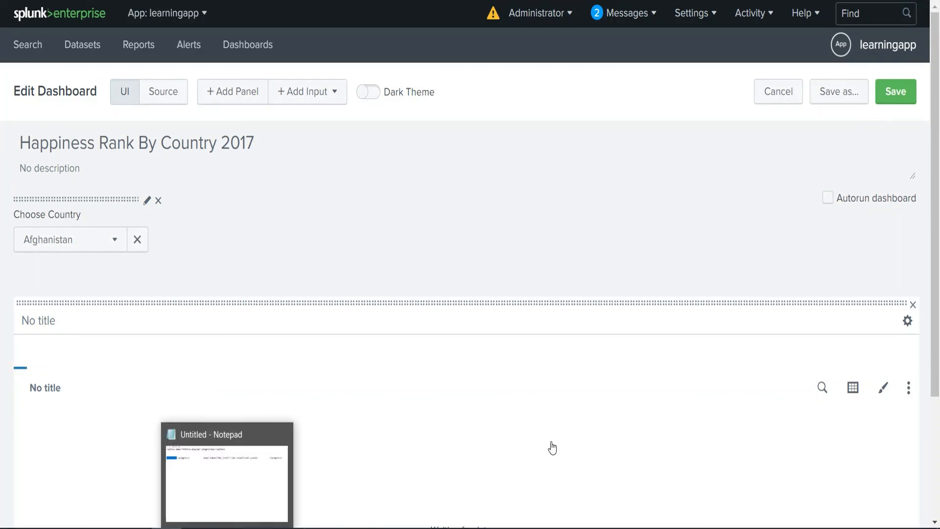
left_click(890, 93)
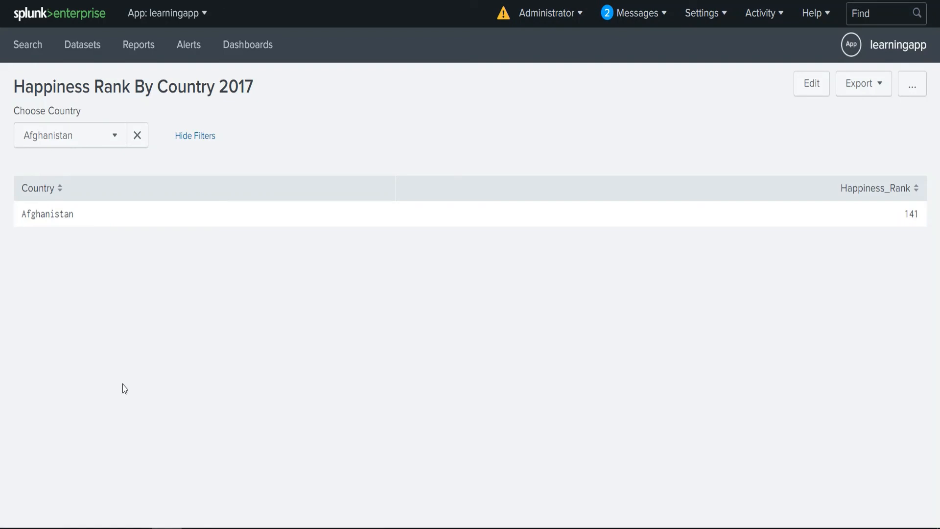
Filter the dashboard to India with the Choose Country dropdown.
left_click(105, 135)
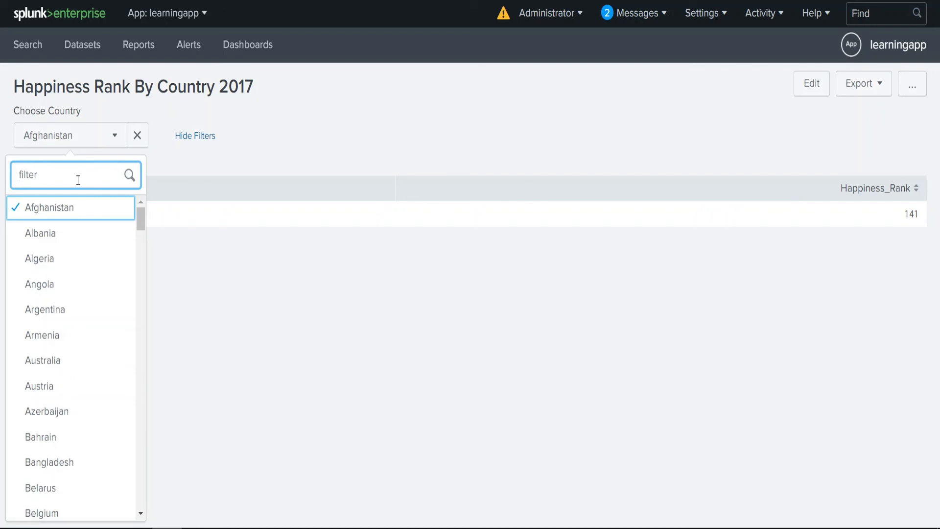
type("indi")
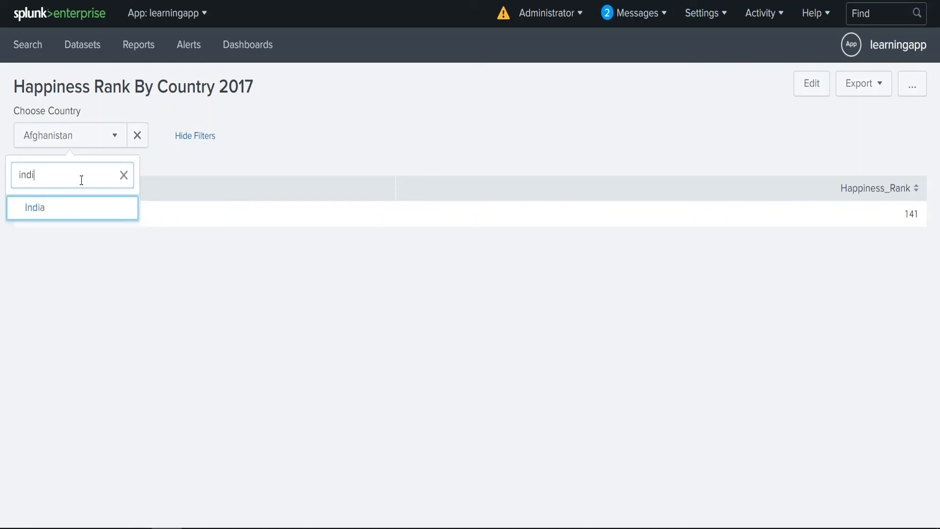
left_click(67, 210)
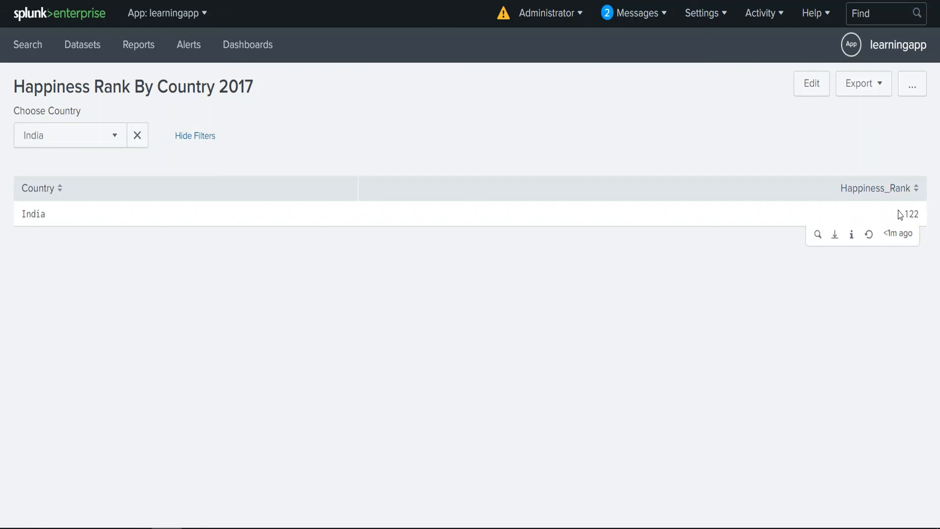
Switch the Choose Country selection to Austria.
left_click(90, 141)
type("indi")
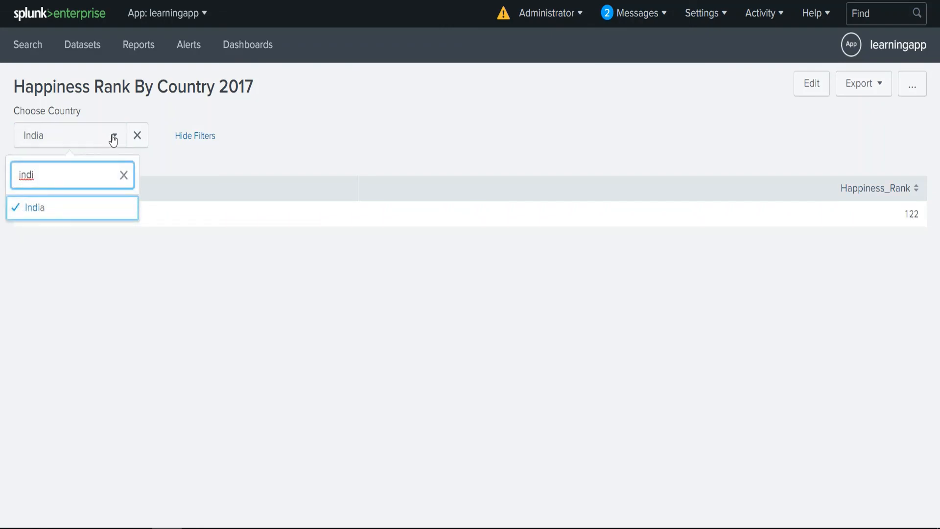
left_click(113, 141)
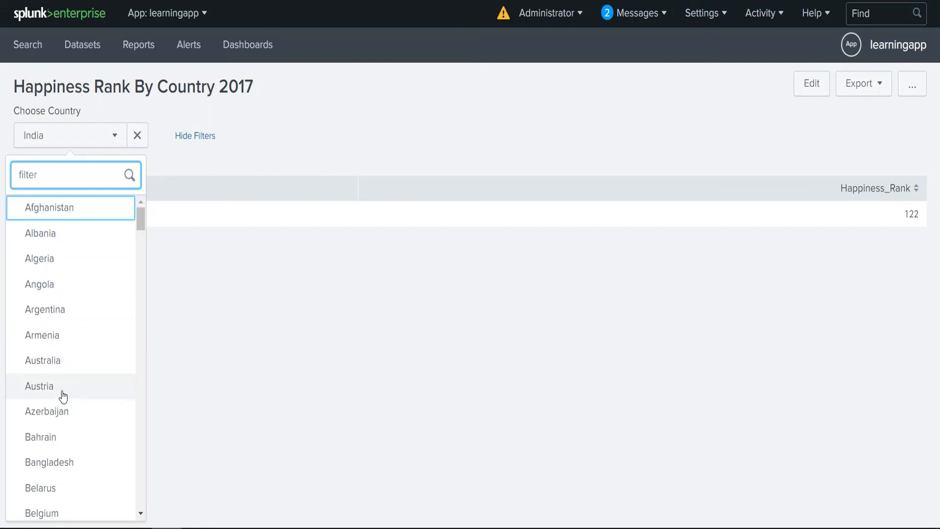
left_click(63, 396)
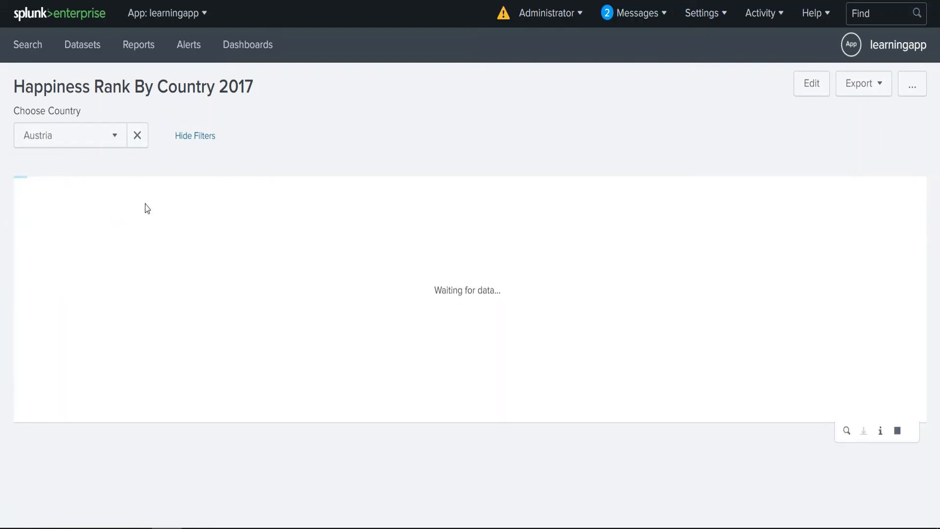